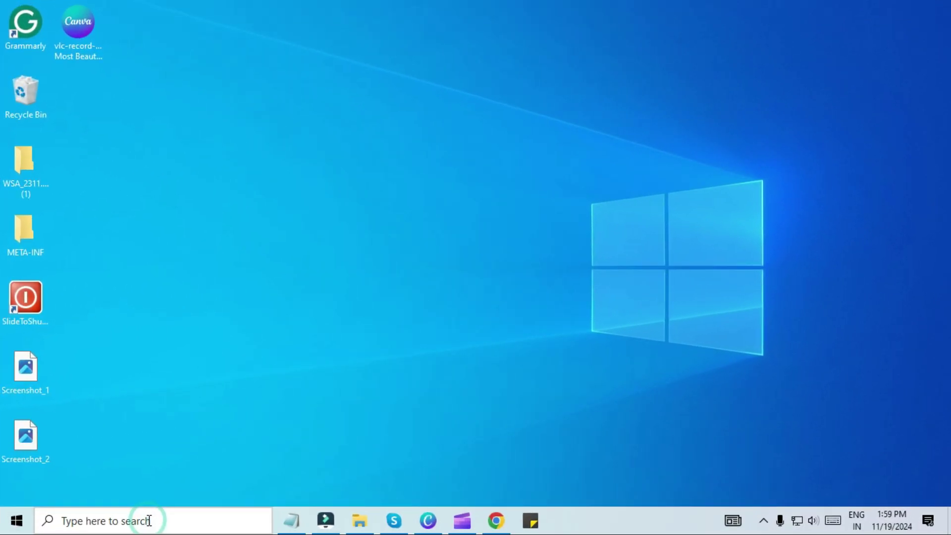
Step: Launch VLC media player from the Recent list in Windows search
left_click(150, 520)
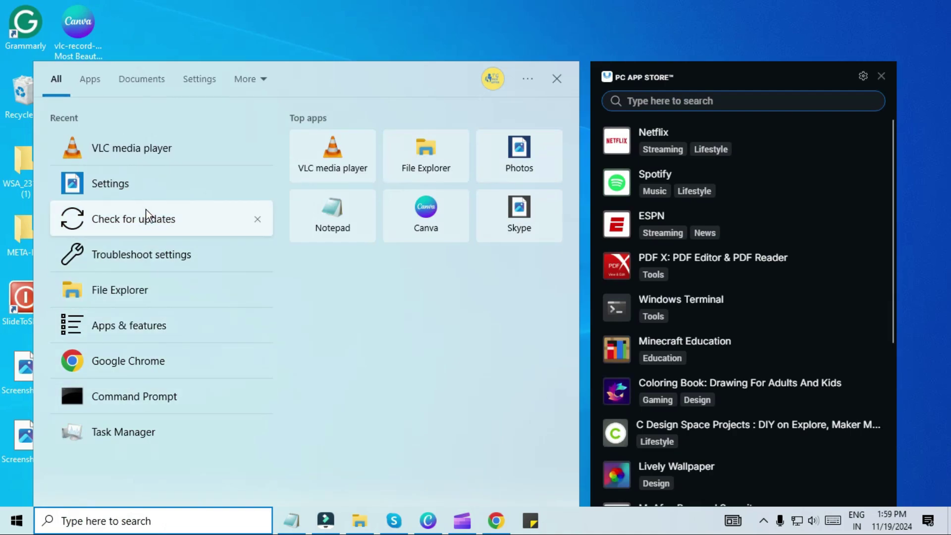
left_click(141, 158)
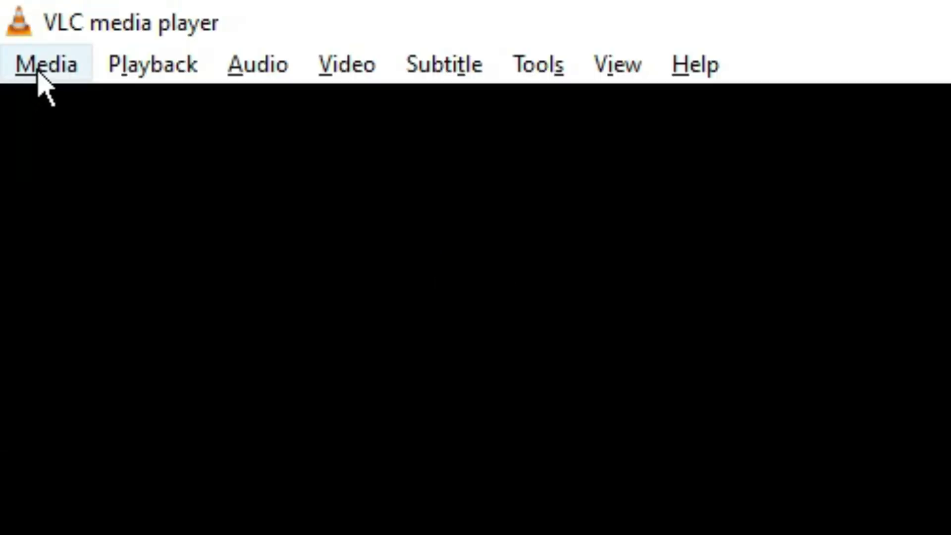
Step: Open the vlc-record flowers video from the Desktop via Media > Open File
left_click(38, 71)
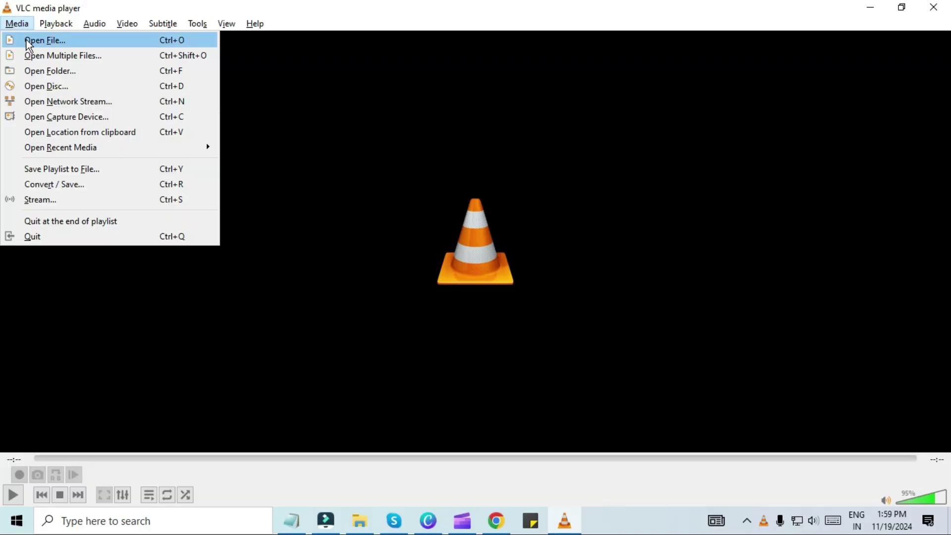
left_click(45, 40)
left_click(355, 175)
left_click(357, 327)
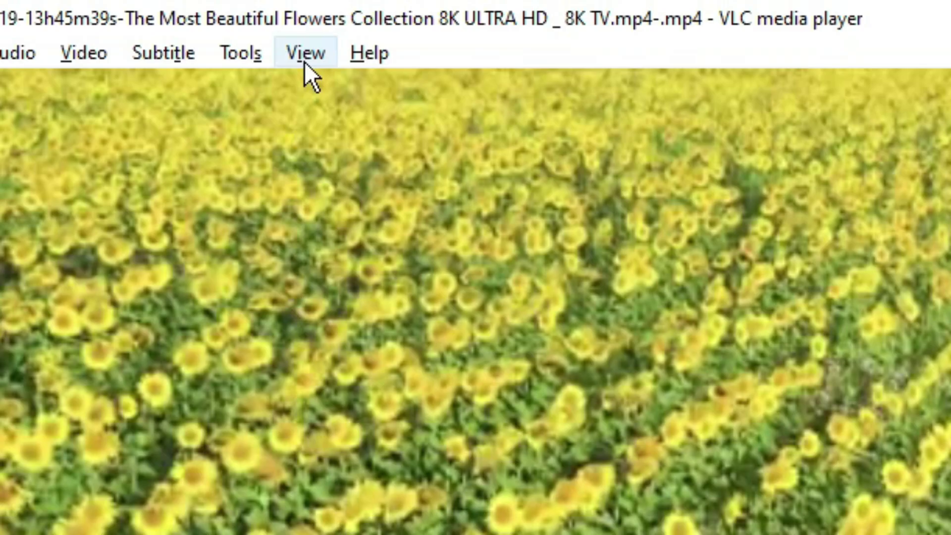
Step: Show Advanced Controls and record the flower video from 00:06, stopping at 00:27
left_click(226, 23)
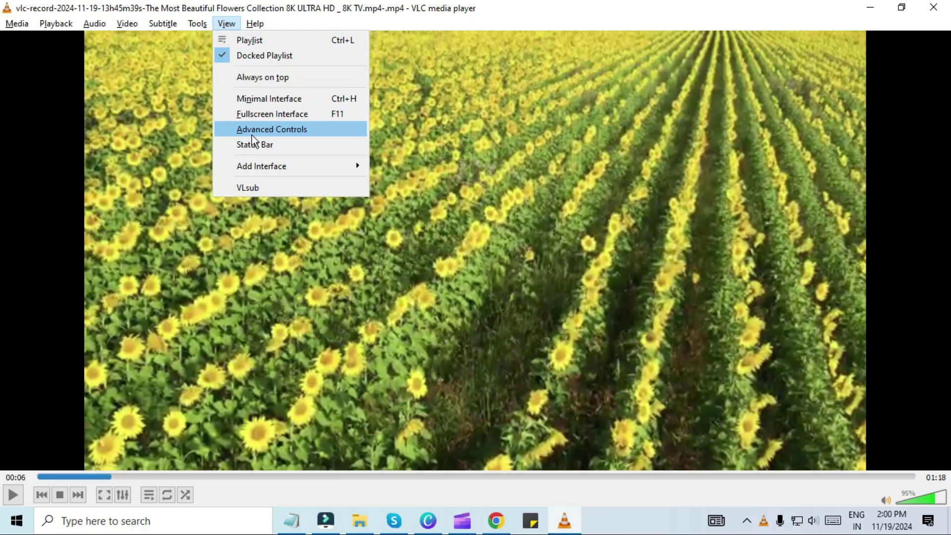
left_click(251, 134)
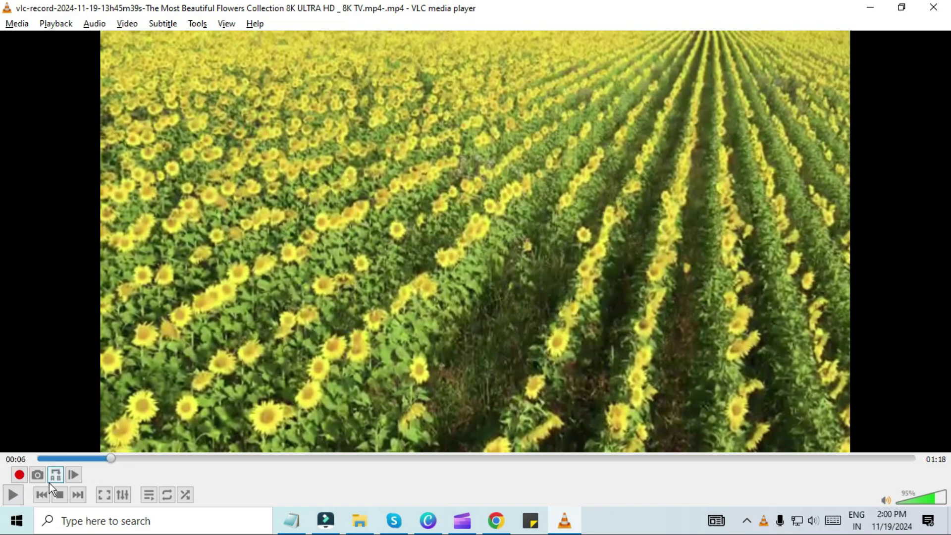
left_click(20, 474)
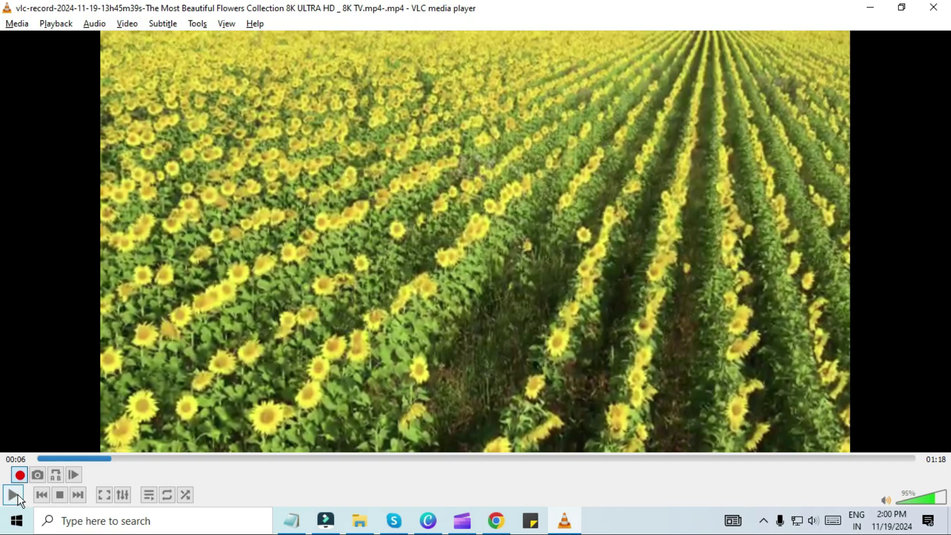
left_click(15, 495)
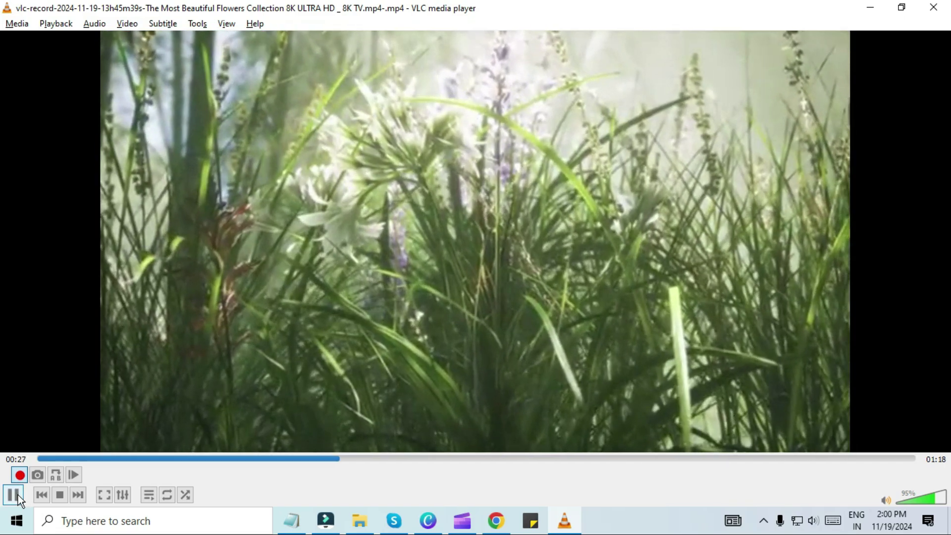
left_click(18, 494)
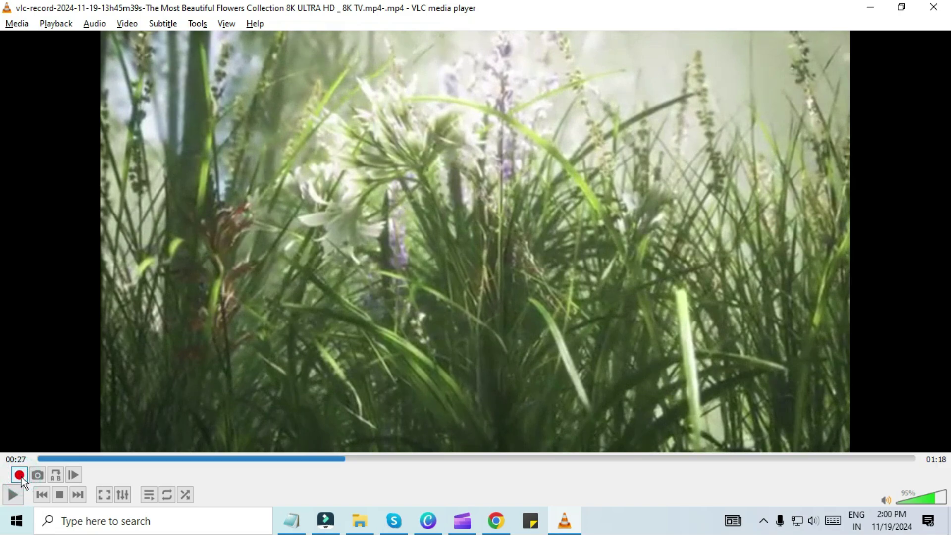
Step: In File Explorer's Videos folder, bring up Open with for the vlc-record file
left_click(164, 521)
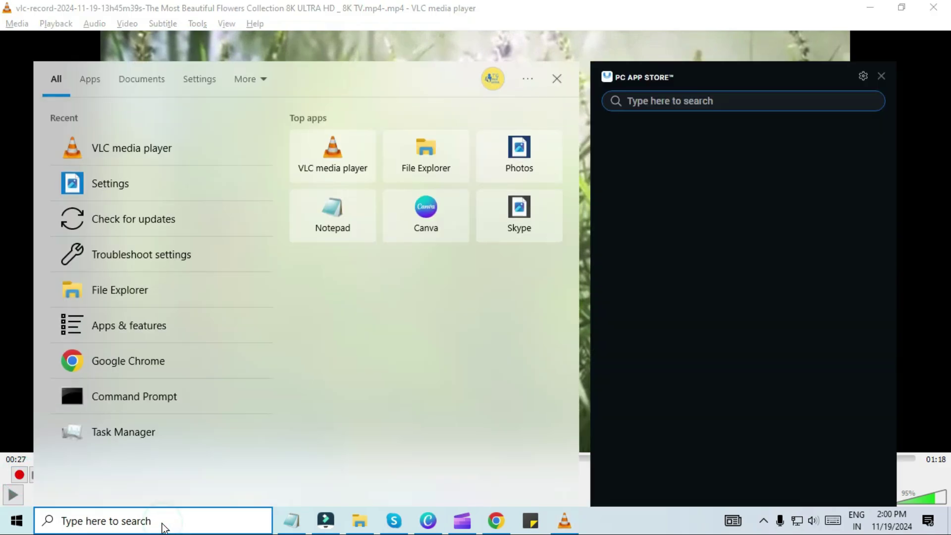
left_click(131, 290)
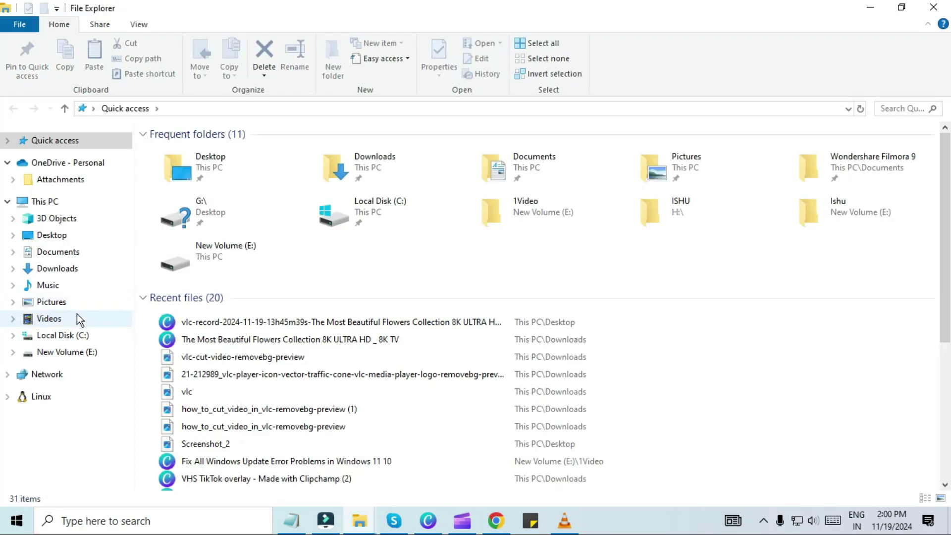
left_click(50, 319)
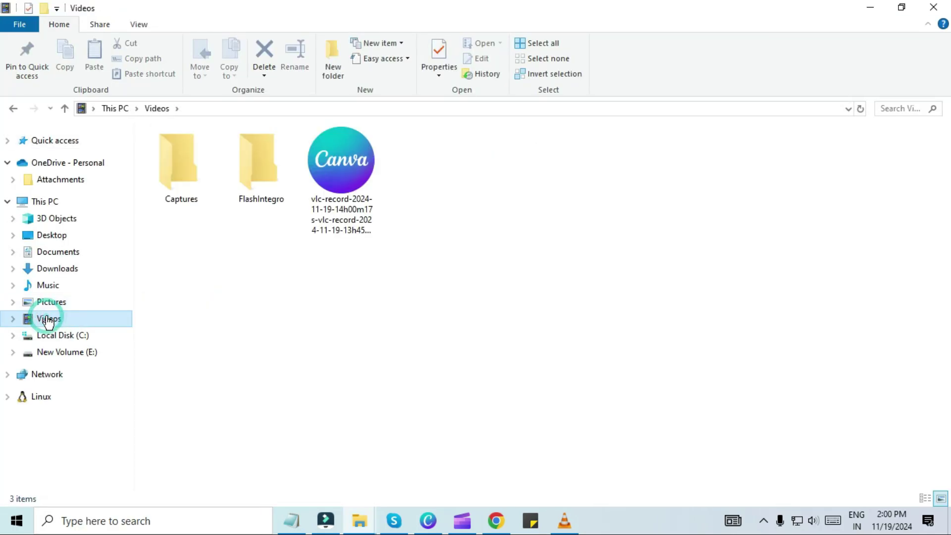
double_click(334, 184)
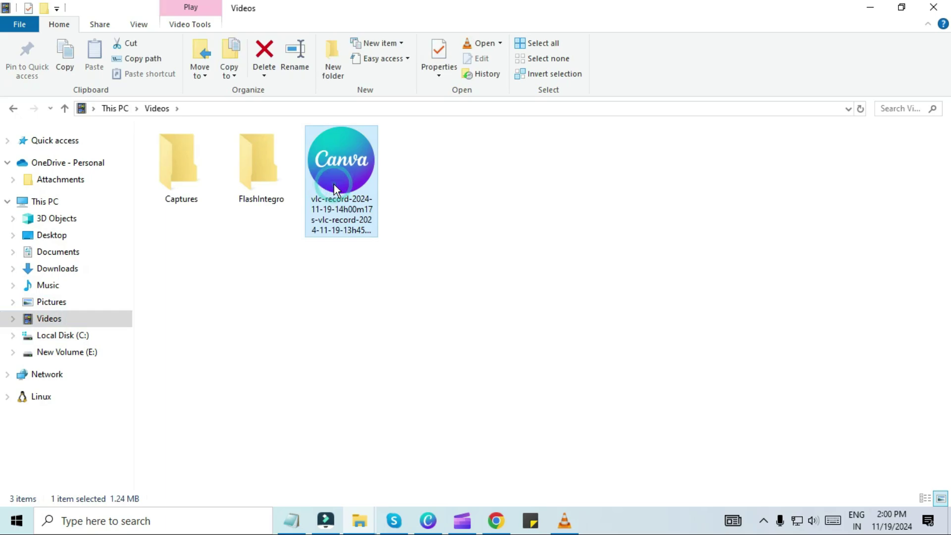
right_click(334, 184)
mouse_move(378, 272)
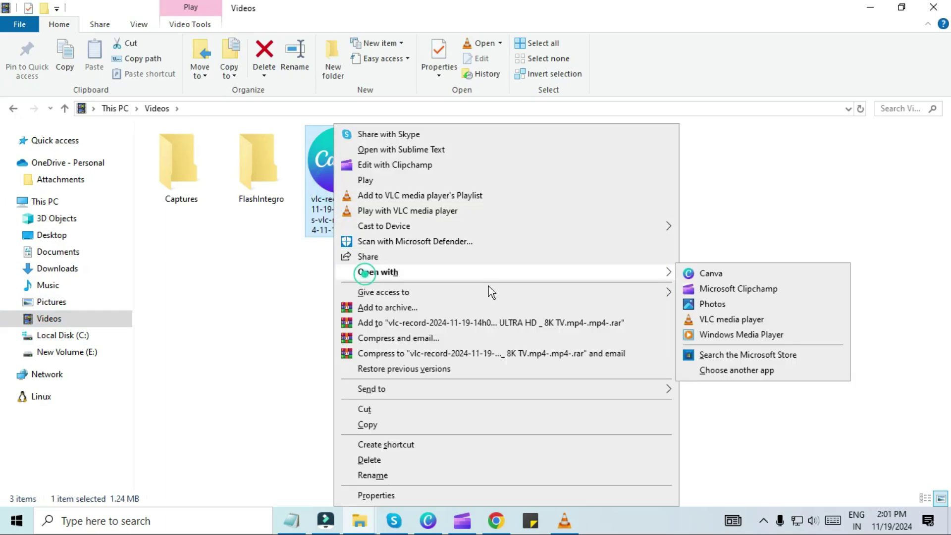
Step: Open the 20-second vlc-record clip in VLC and restart it from the beginning
left_click(731, 319)
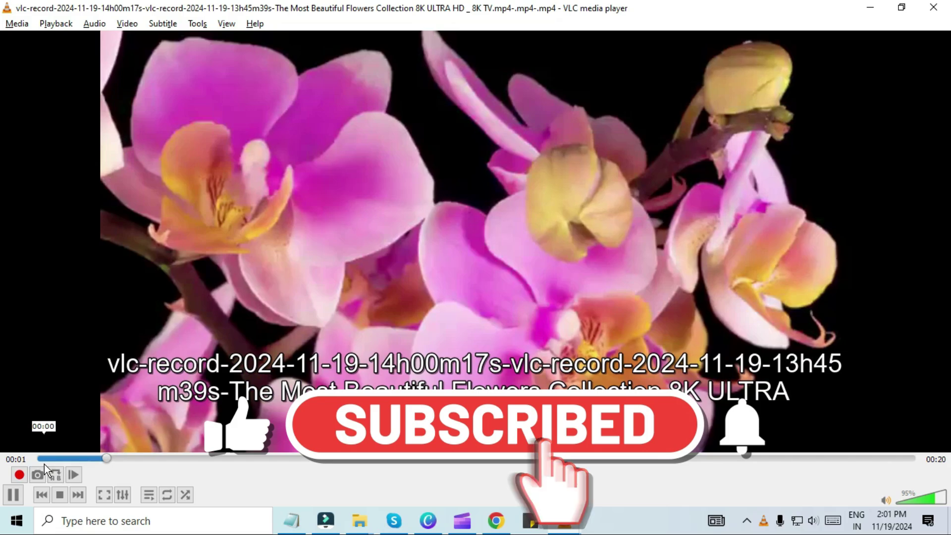
left_click(41, 459)
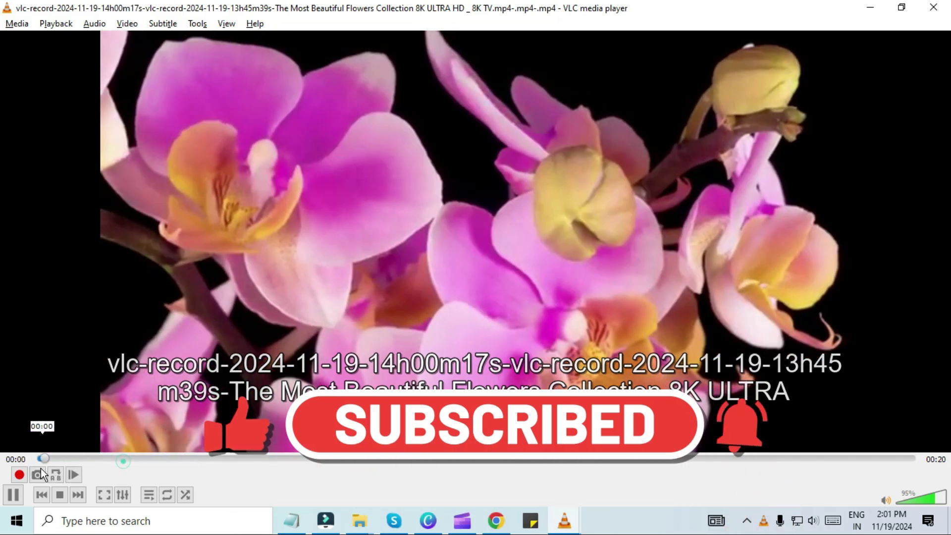